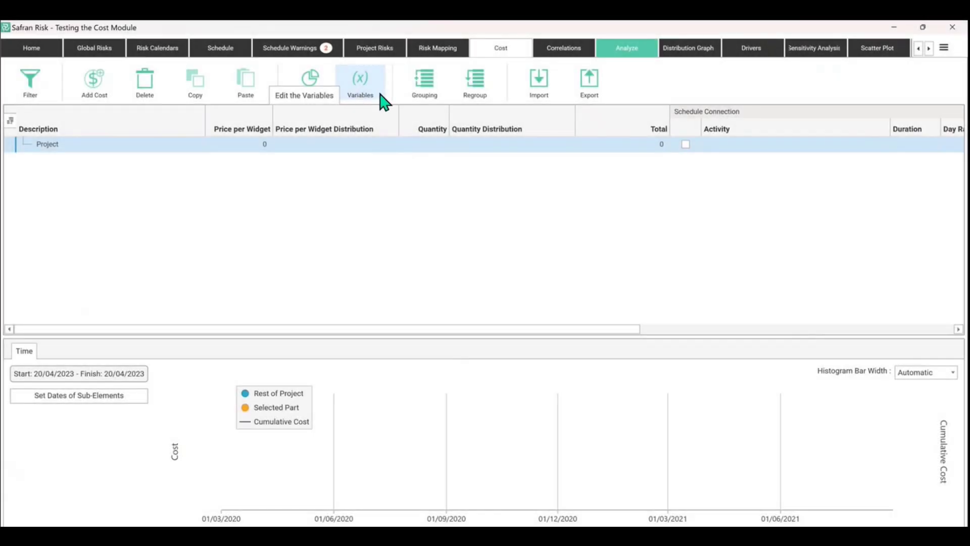
- Show the cost model's Variables list from the Cost tab
click(382, 101)
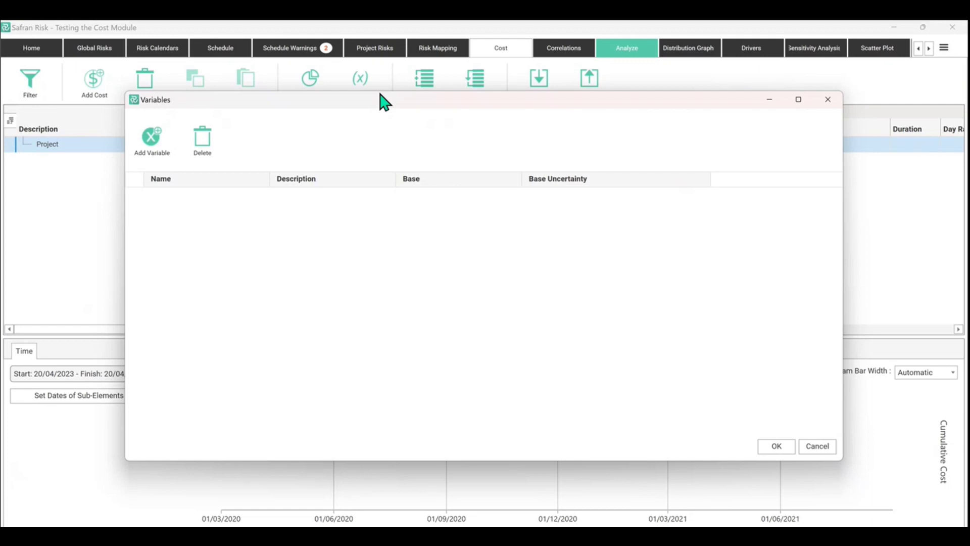
- Add a variable keeping its default name and set its base value to 100
click(150, 140)
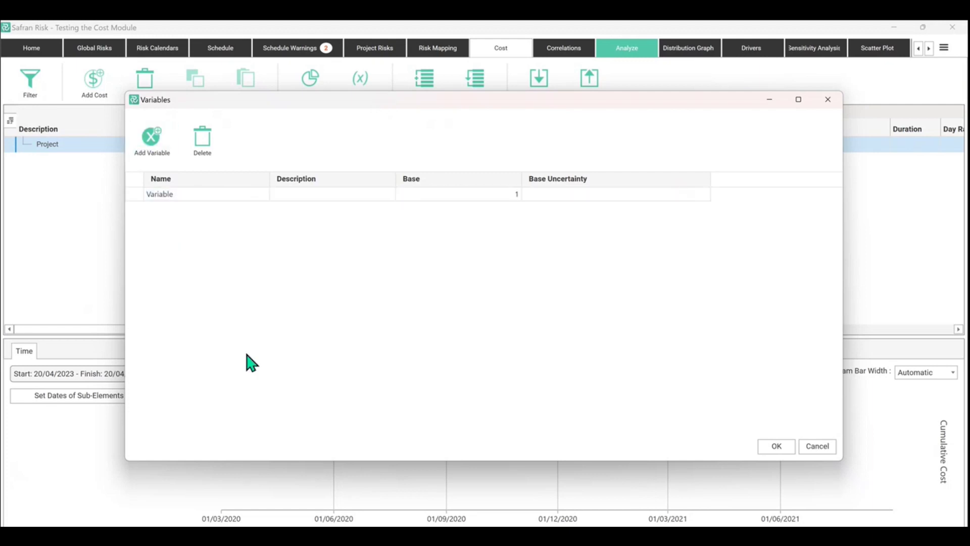
click(180, 194)
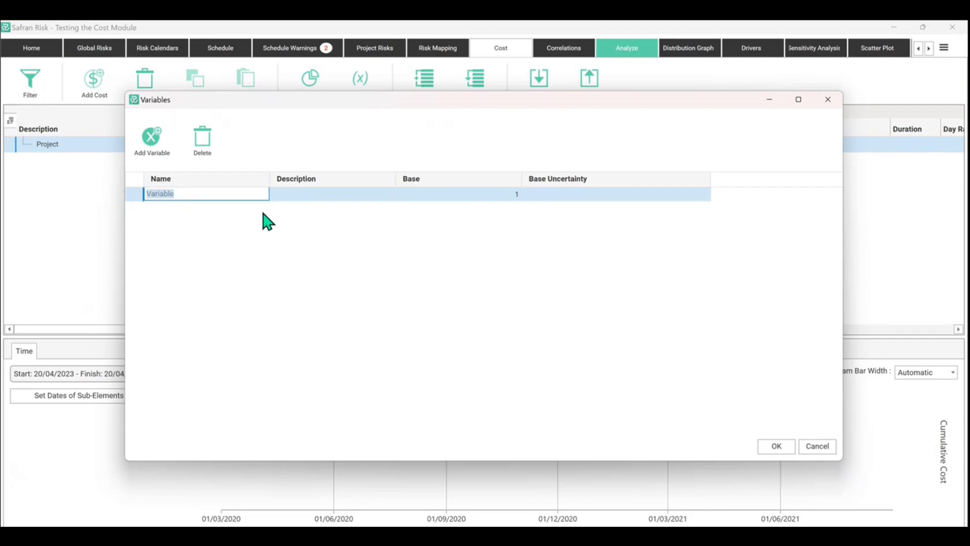
key(End)
click(485, 194)
click(576, 194)
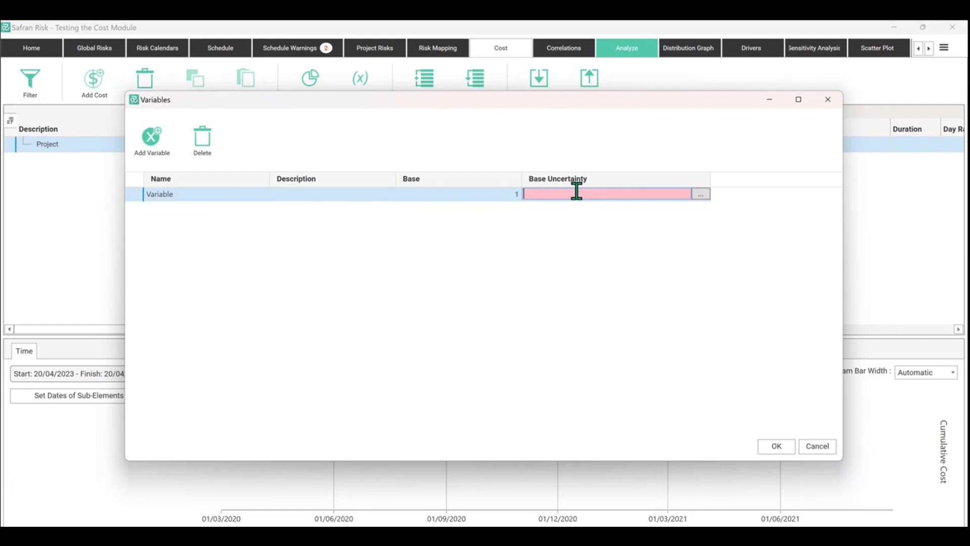
click(515, 195)
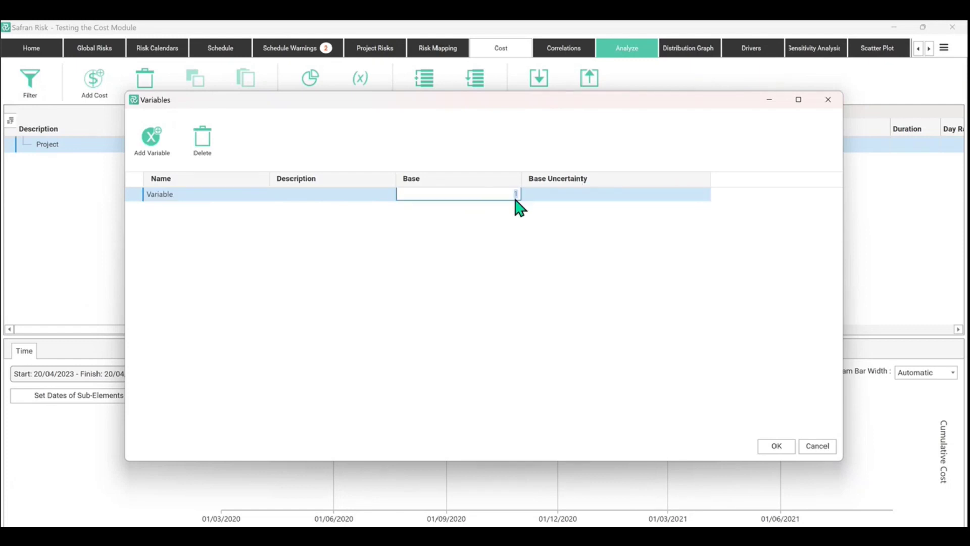
text(100)
click(544, 199)
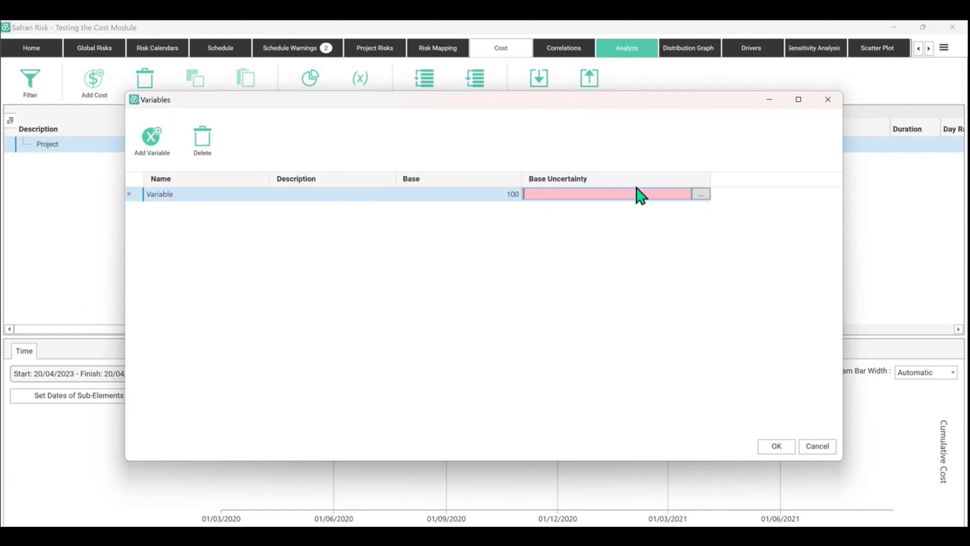
- Assign a Relative Triangle base uncertainty of 80%, 100% and 150% and confirm it
click(701, 195)
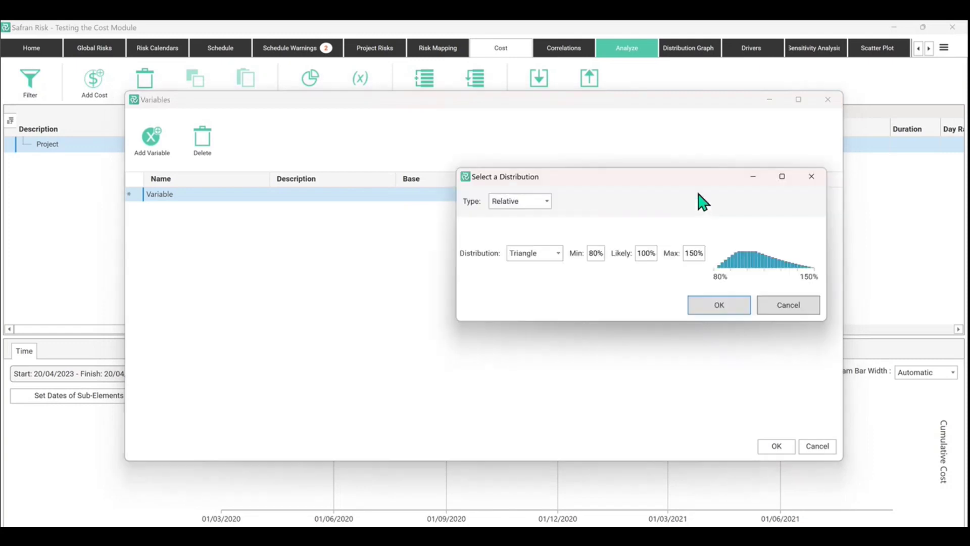
click(558, 259)
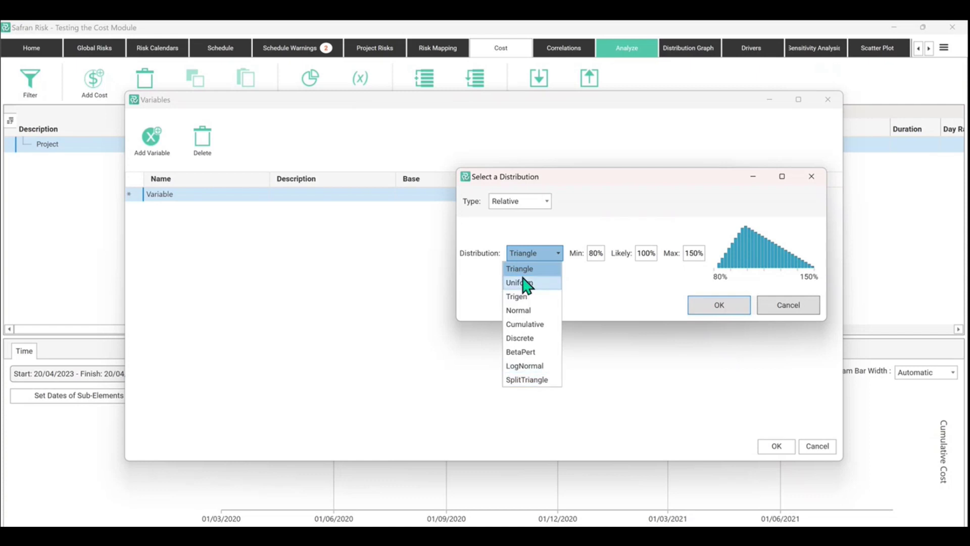
click(572, 249)
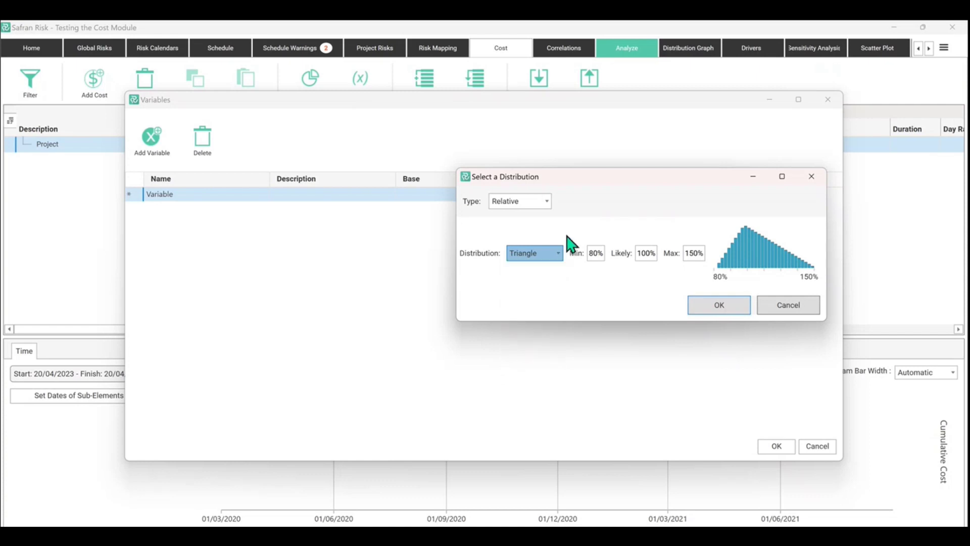
click(546, 202)
click(520, 232)
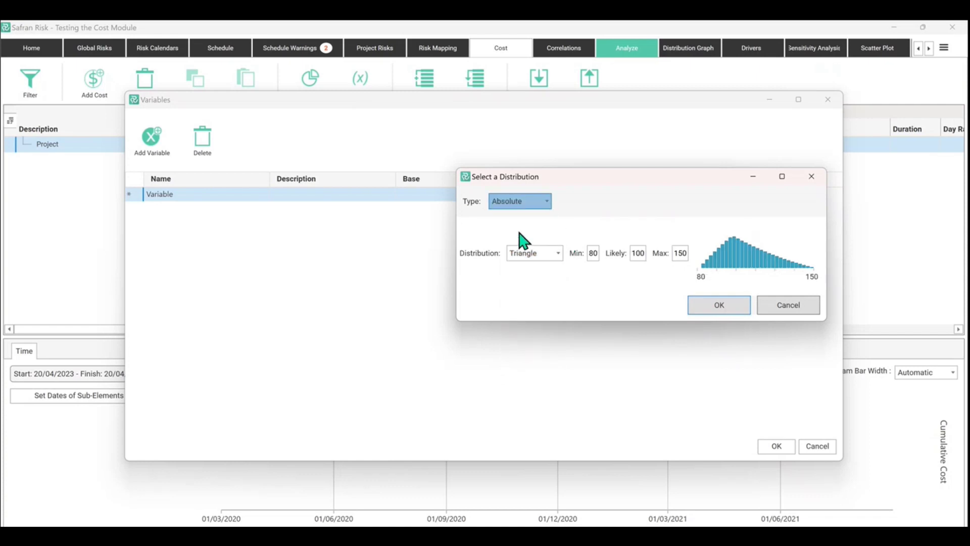
click(547, 202)
click(538, 217)
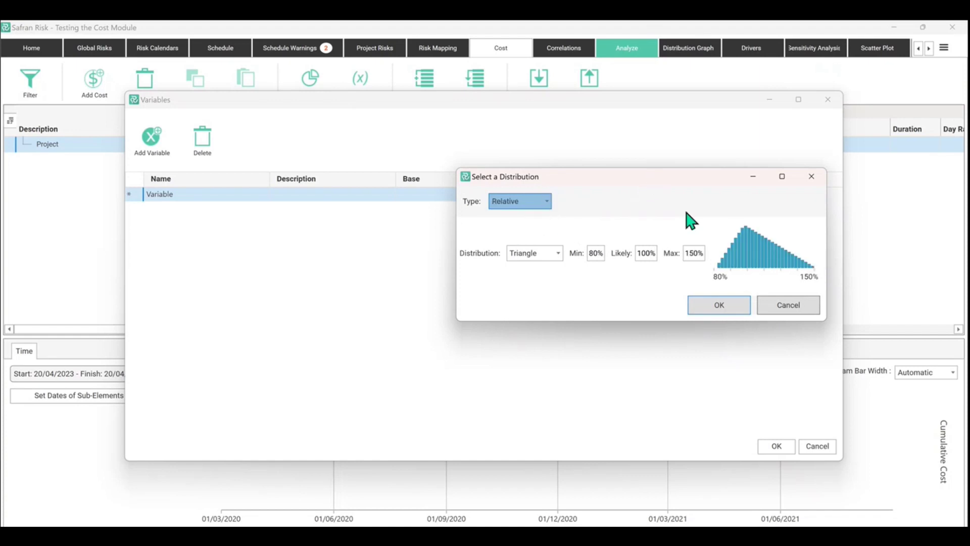
click(719, 306)
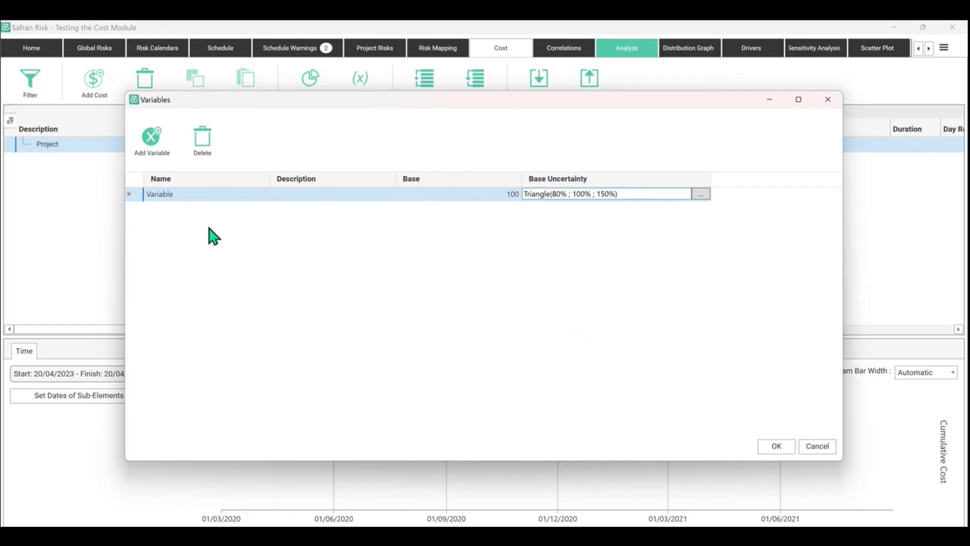
click(203, 195)
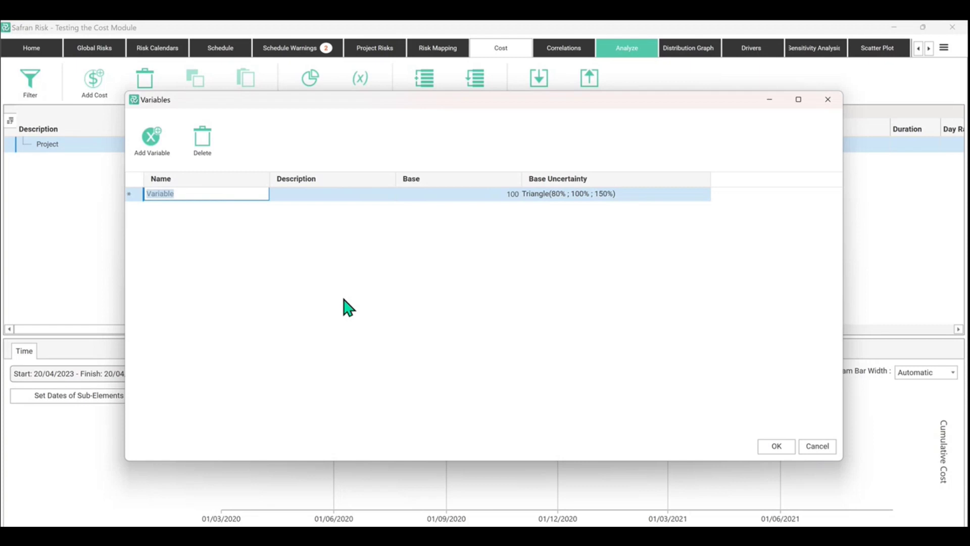
drag(384, 108, 408, 222)
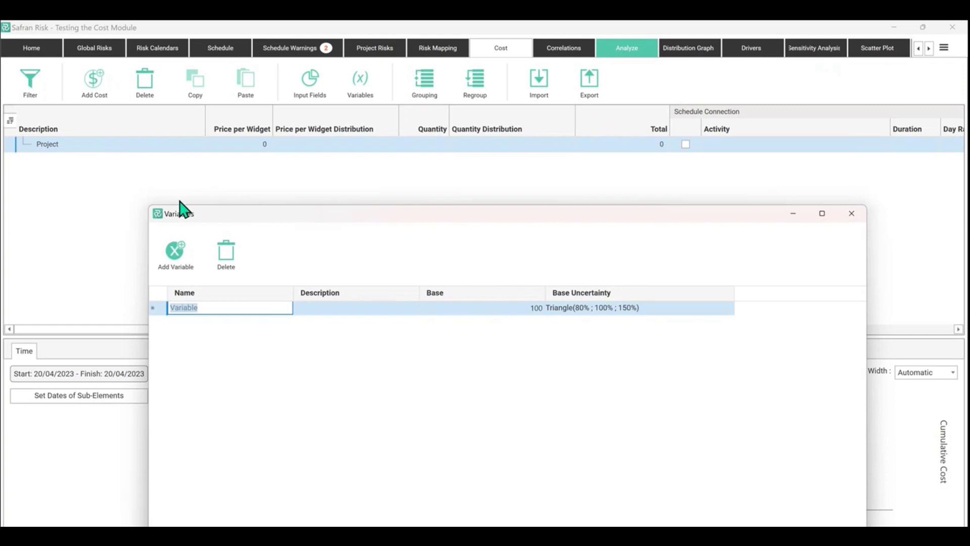
drag(283, 220, 281, 186)
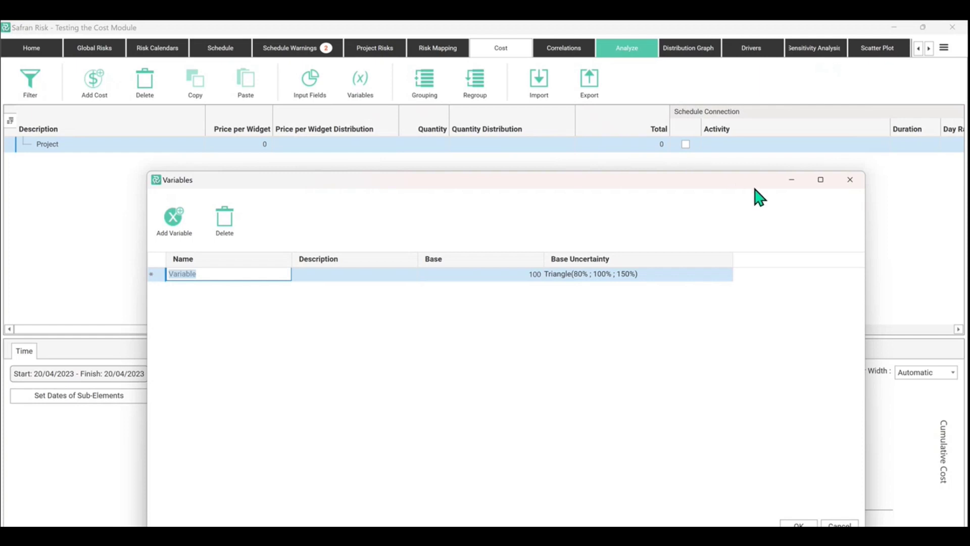
- Rename the variable to 'Variable A' and save the Variables list
drag(838, 193, 825, 98)
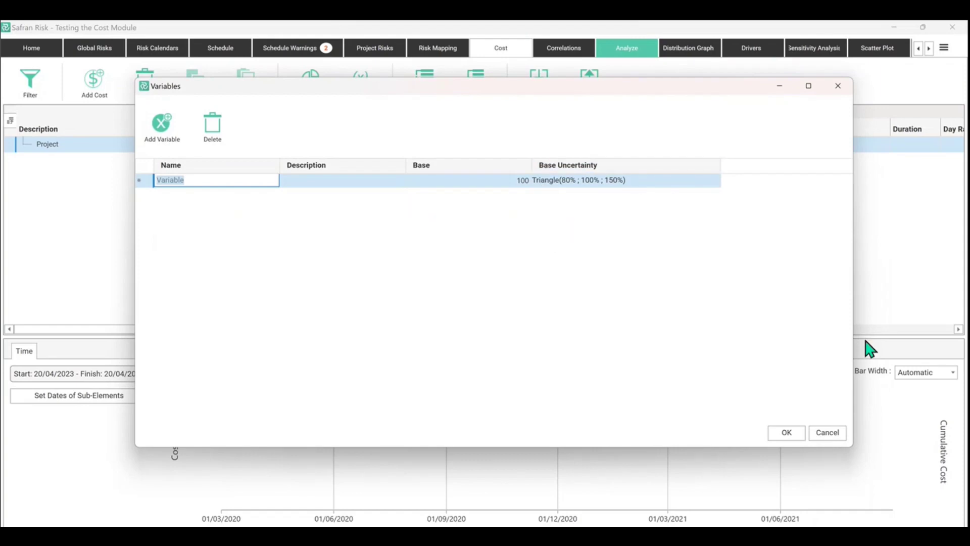
click(197, 180)
text(A)
click(789, 433)
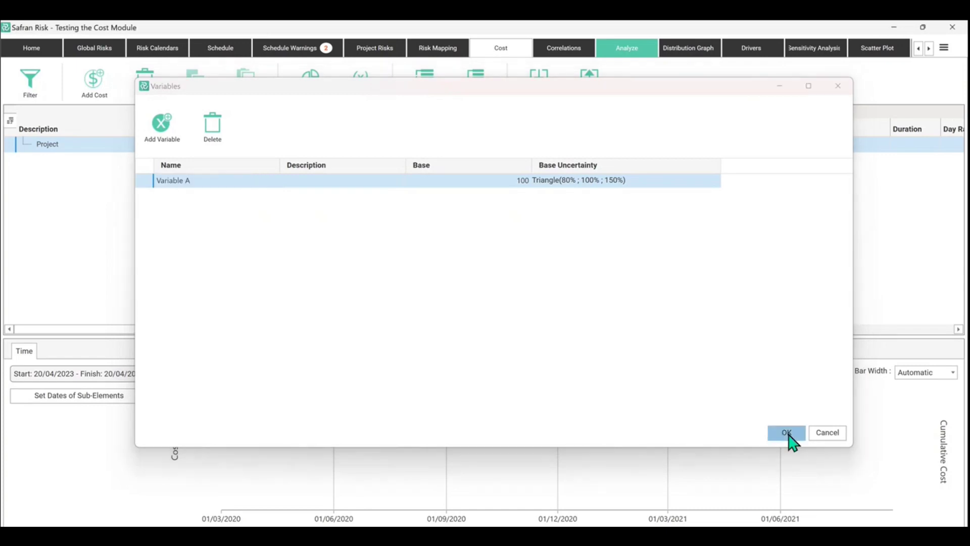